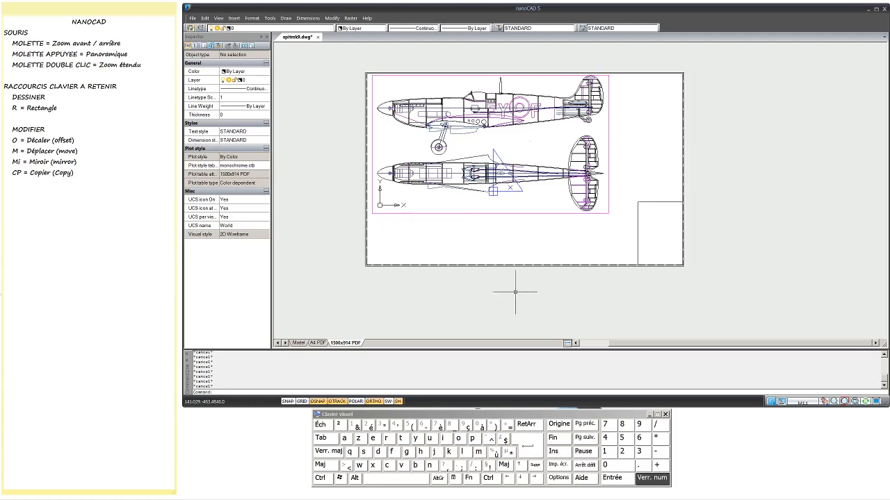
# Step: Extend the fuselage viewport's lower edge below the sheet, and shrink it back just under the top view, about 647 high
pyautogui.click(559, 214)
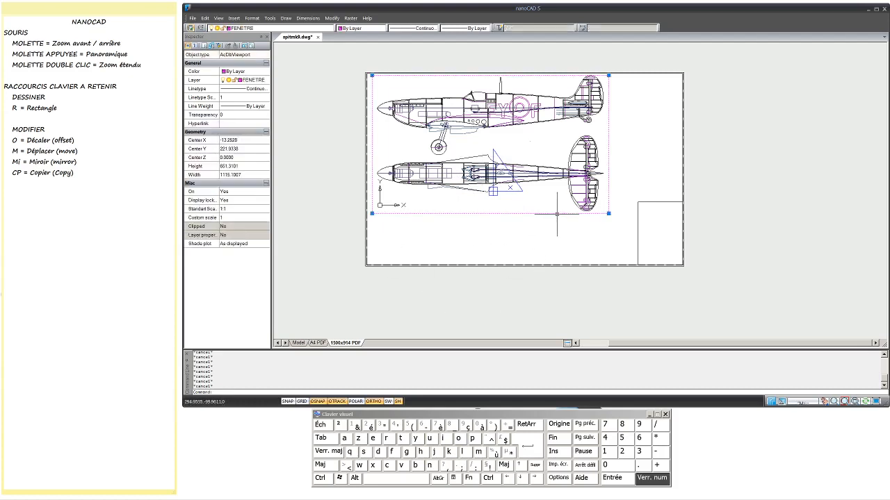
pyautogui.click(608, 214)
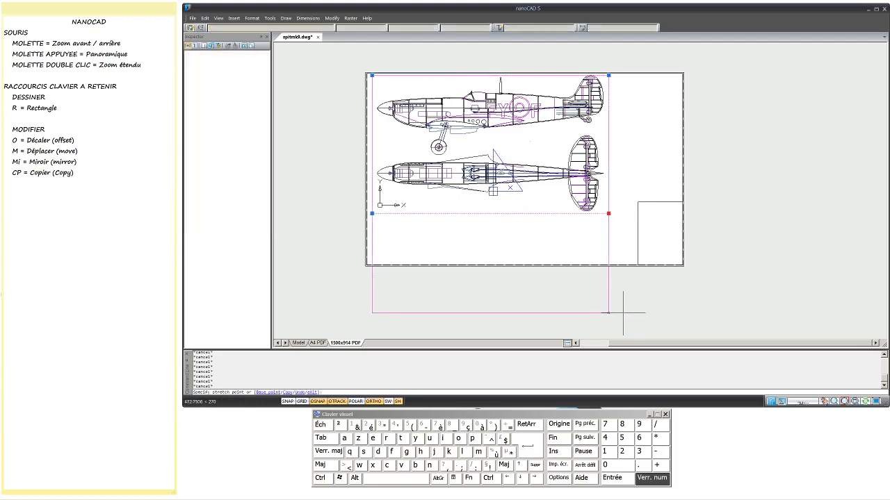
pyautogui.click(622, 328)
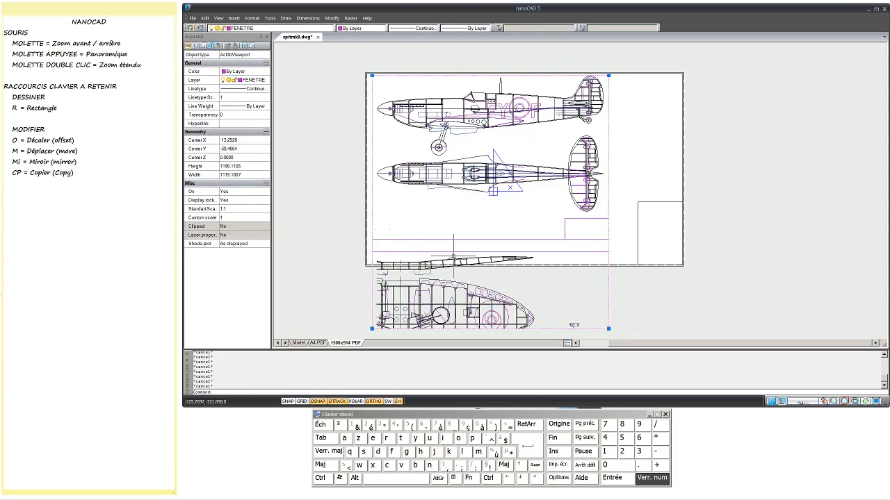
pyautogui.scroll(-3, 452, 239)
pyautogui.scroll(3, 461, 256)
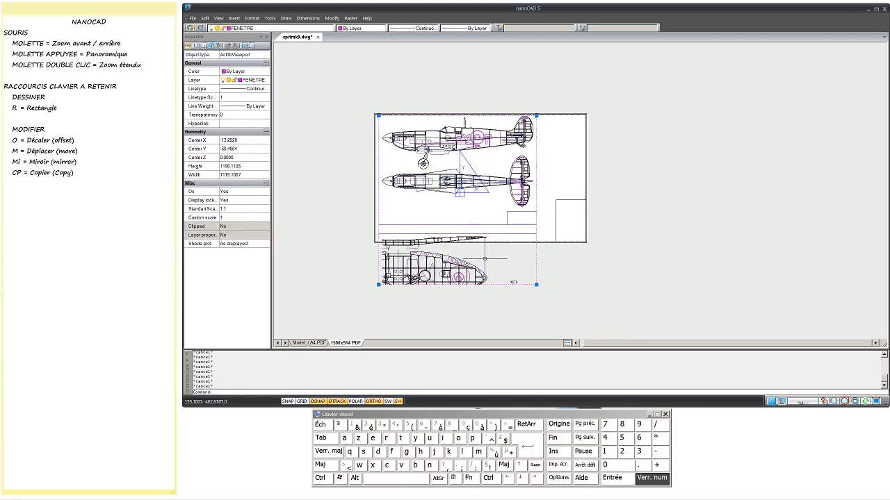
pyautogui.click(536, 284)
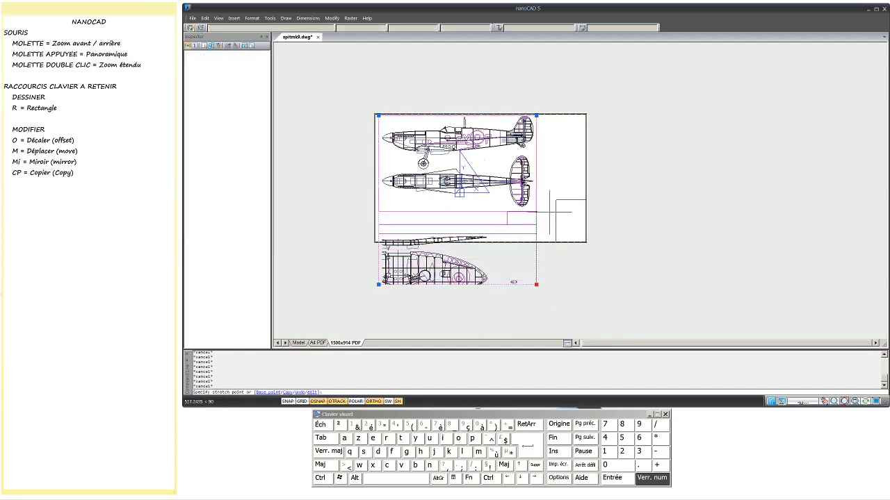
pyautogui.click(546, 208)
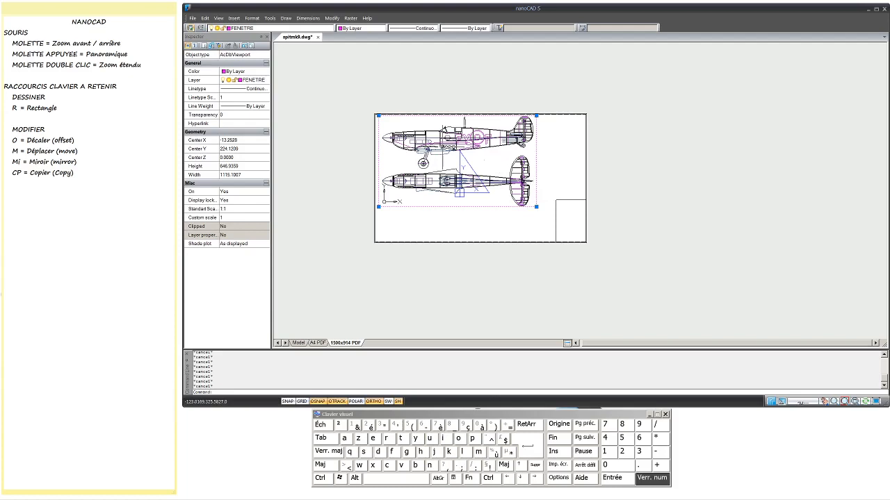
# Step: Copy the fuselage viewport straight down so the duplicate overlaps the sheet's lower edge
pyautogui.write('cp')
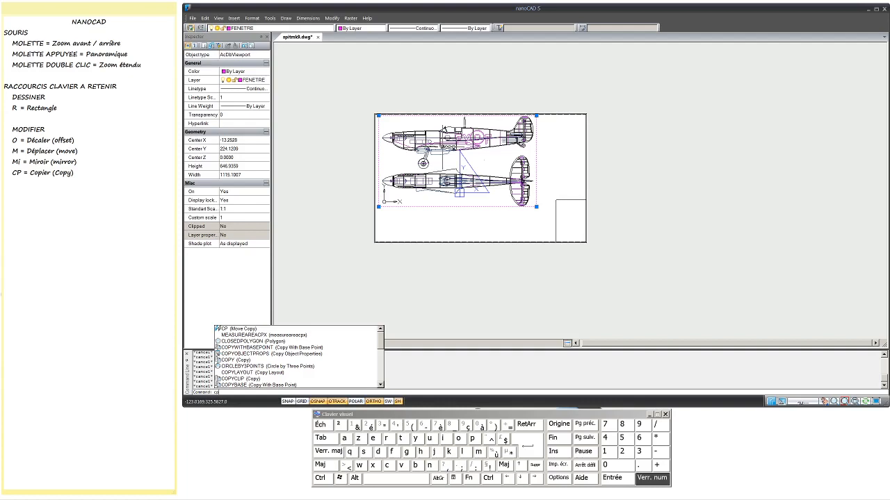
pyautogui.press('Return')
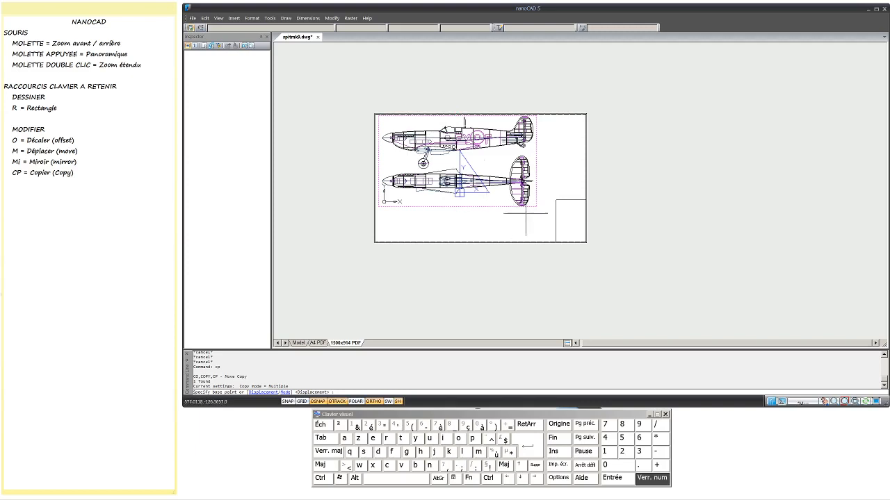
pyautogui.click(545, 186)
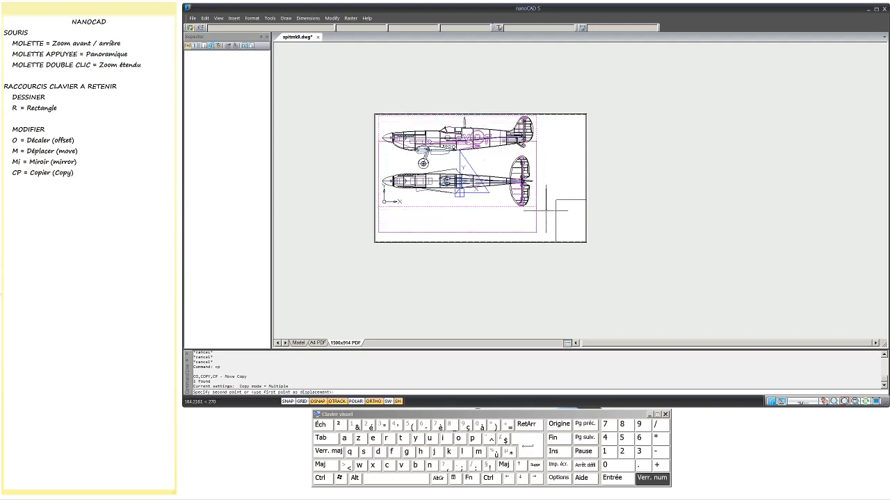
pyautogui.click(545, 260)
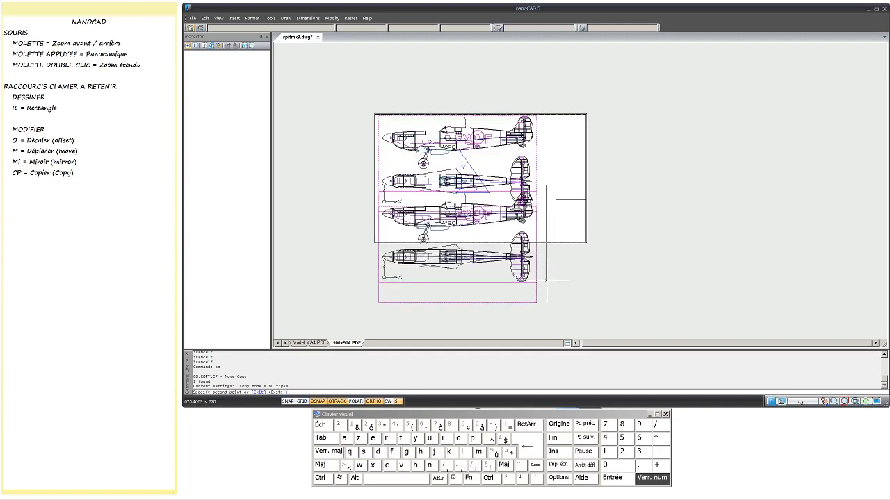
pyautogui.press('Return')
# Step: Stretch the copied viewport's lower edge down past the wing plan view, to a height of about 1354
pyautogui.click(536, 277)
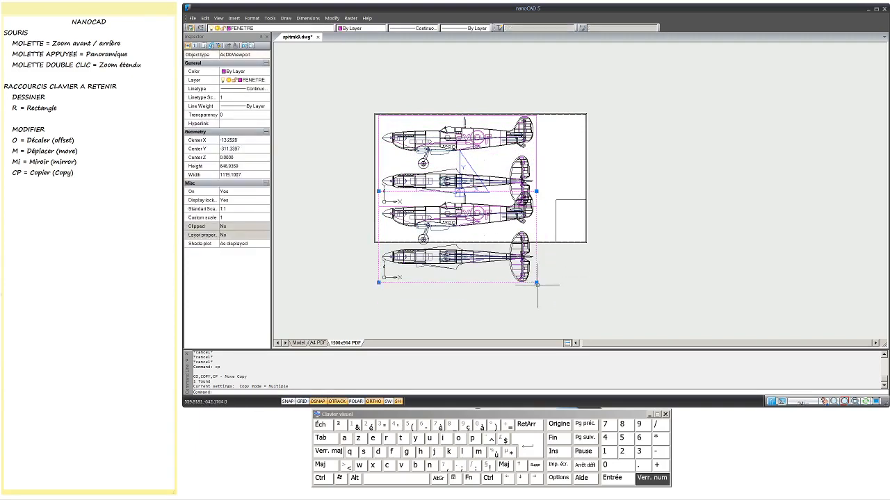
pyautogui.click(537, 283)
pyautogui.click(537, 324)
pyautogui.scroll(-3, 545, 303)
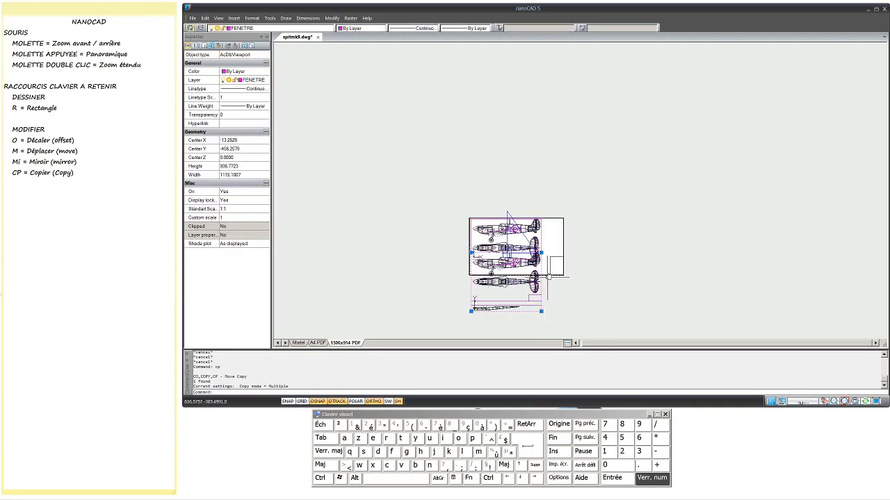
pyautogui.moveTo(548, 277); pyautogui.dragTo(547, 205, button='middle')
pyautogui.click(540, 240)
pyautogui.click(542, 265)
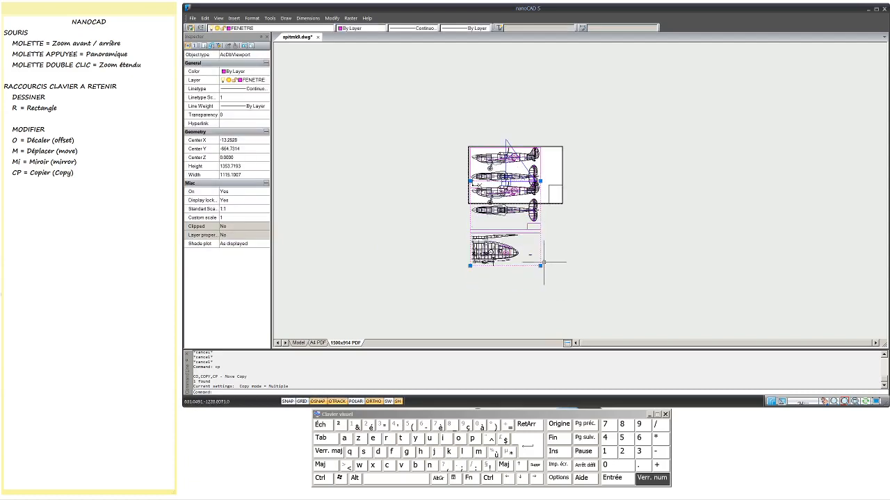
# Step: Lower the copied viewport's upper edge to just above the wing views, leaving it about 516 high
pyautogui.click(540, 181)
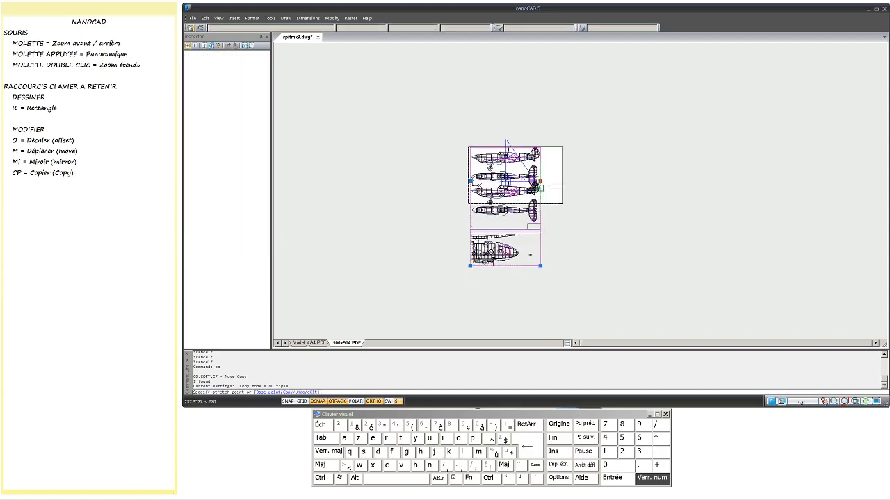
pyautogui.scroll(3, 548, 234)
pyautogui.click(550, 231)
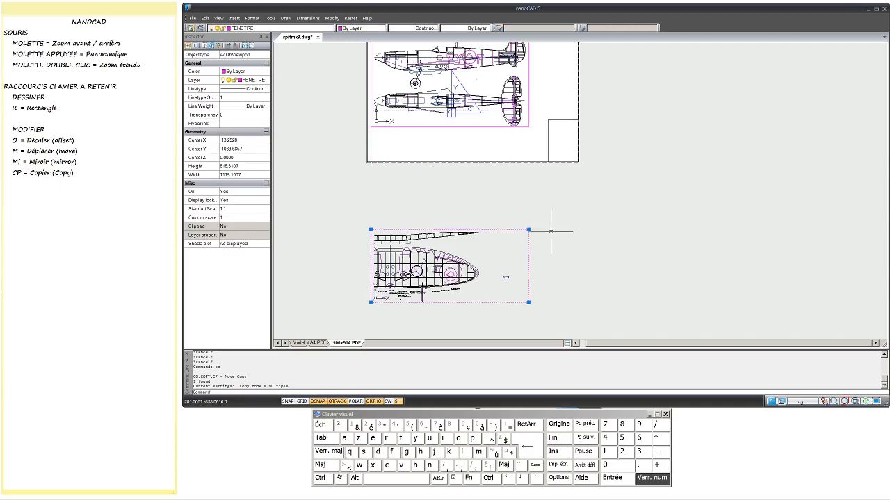
pyautogui.scroll(3, 442, 304)
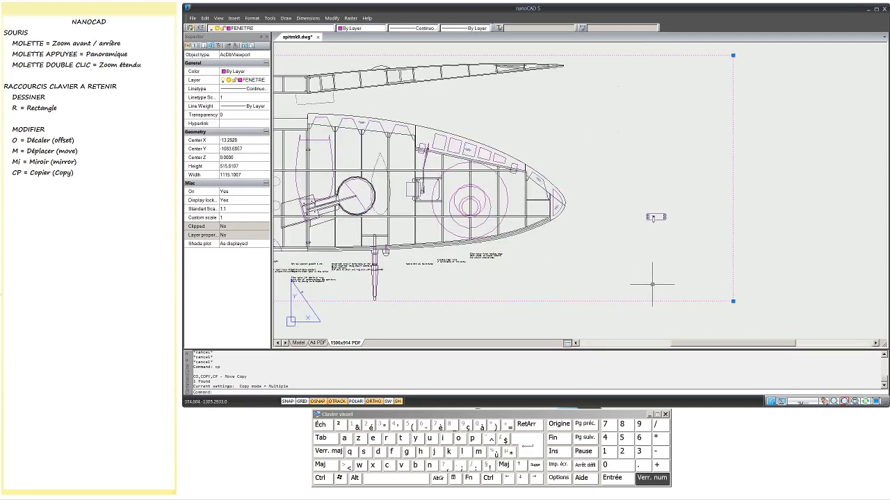
pyautogui.scroll(-2, 651, 284)
pyautogui.click(706, 295)
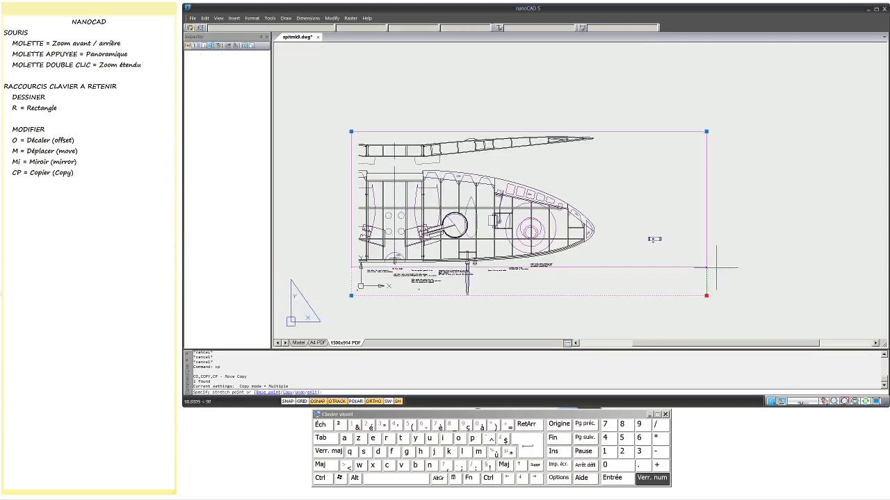
pyautogui.press('Escape')
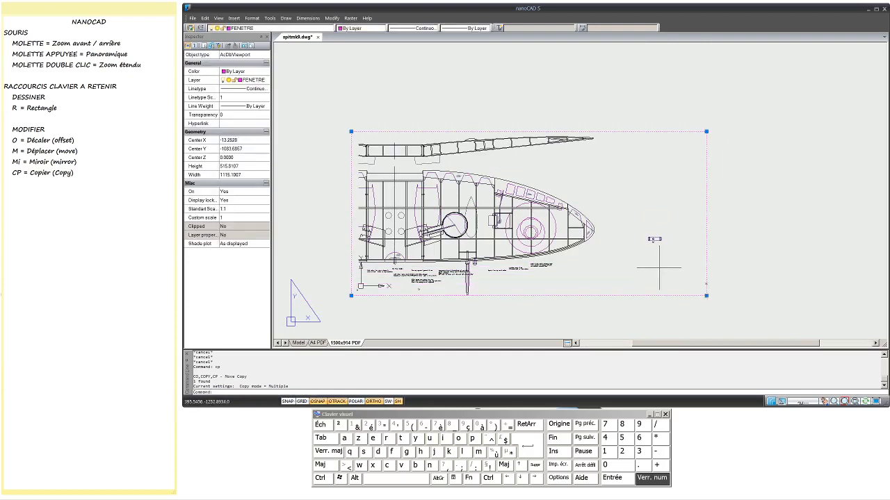
# Step: Move the wing viewport straight up onto the lower part of the sheet, slightly overlapping the fuselage viewport
pyautogui.scroll(-4, 659, 267)
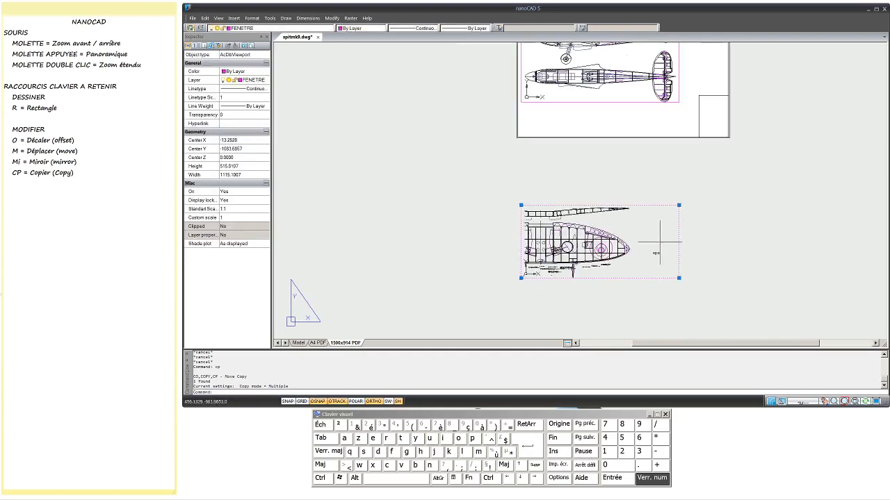
pyautogui.write('m')
pyautogui.press('Return')
pyautogui.click(639, 283)
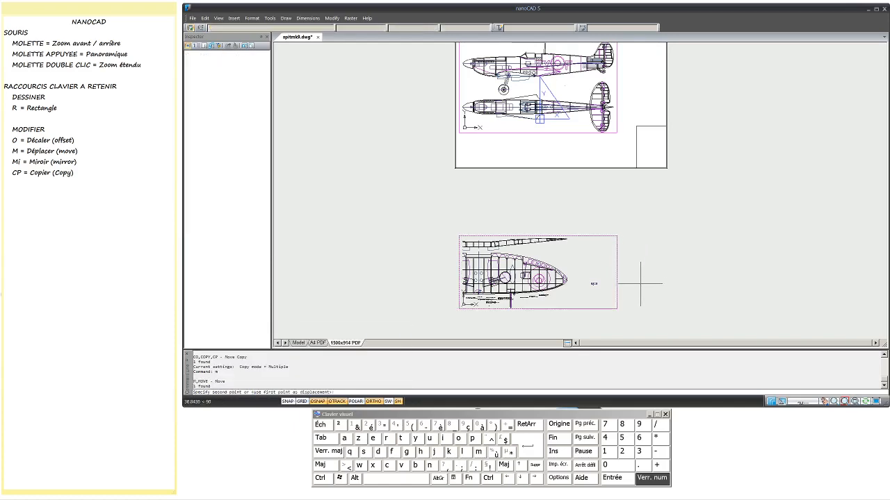
pyautogui.click(691, 162)
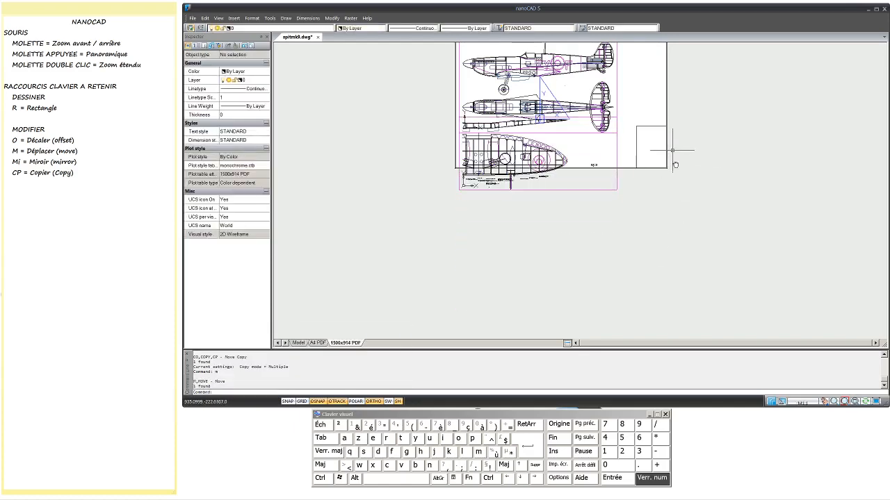
# Step: Move the wing viewport farther up until its lower edge lies inside the sheet border
pyautogui.moveTo(675, 153); pyautogui.dragTo(662, 236, button='middle')
pyautogui.click(603, 270)
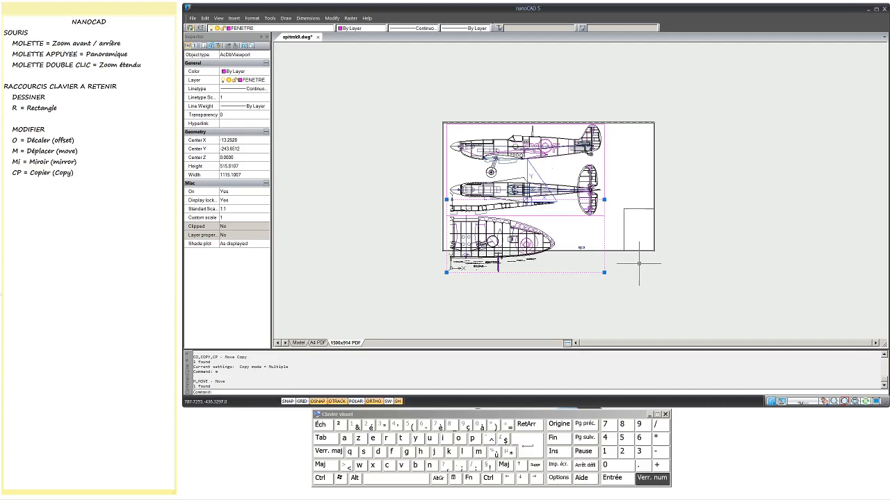
pyautogui.press('Return')
pyautogui.click(652, 268)
pyautogui.click(667, 242)
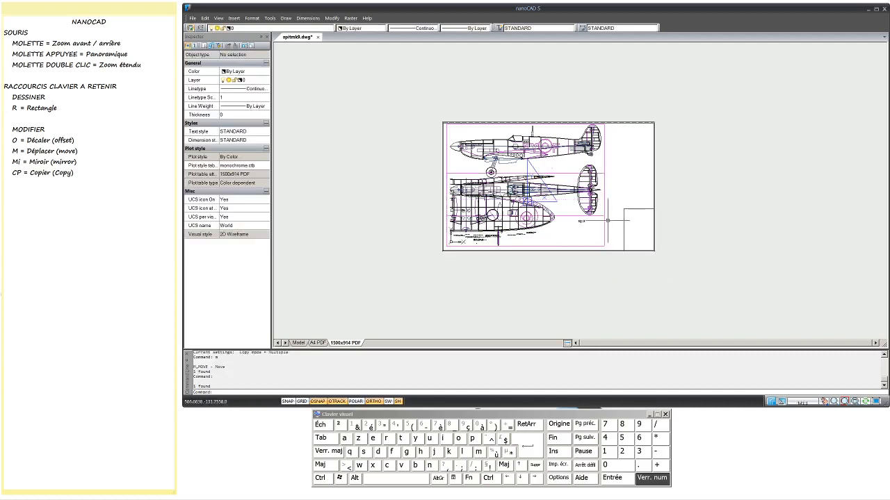
# Step: Raise the wing viewport's lower edge to keep only the wing front view, making it about 112 high
pyautogui.scroll(5, 607, 220)
pyautogui.scroll(-3, 611, 217)
pyautogui.moveTo(624, 207); pyautogui.dragTo(637, 223, button='middle')
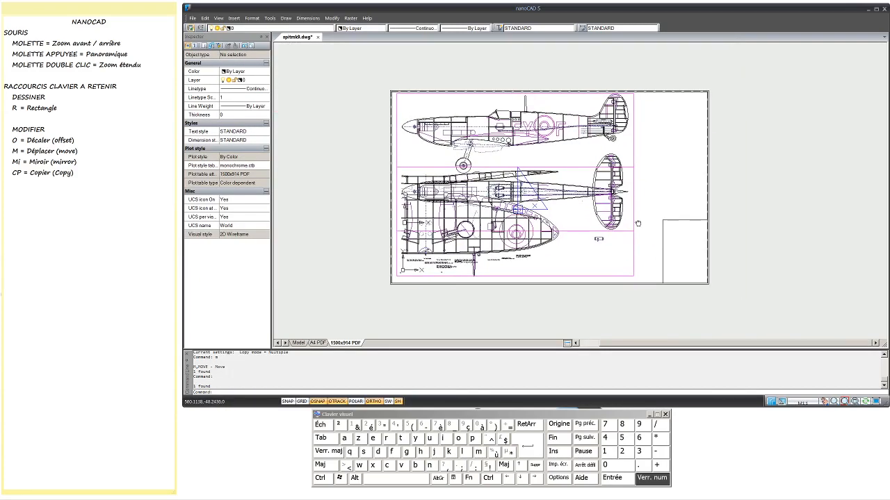
pyautogui.click(634, 237)
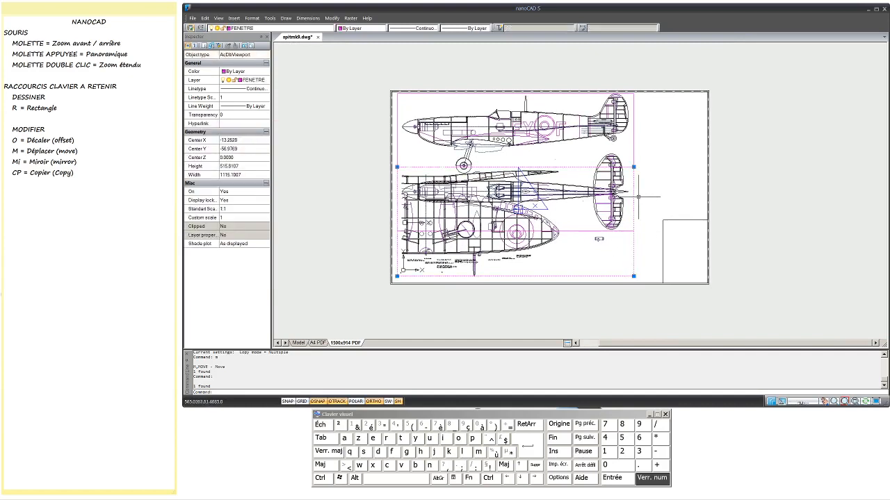
pyautogui.click(634, 275)
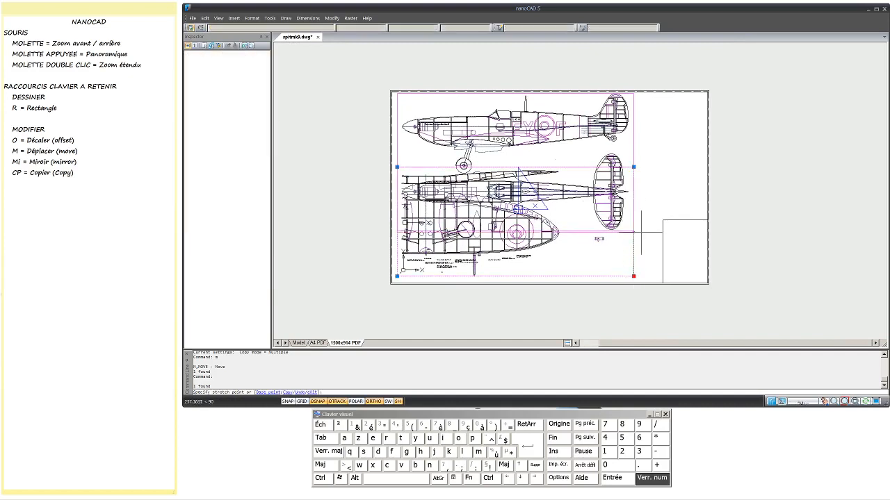
pyautogui.click(655, 191)
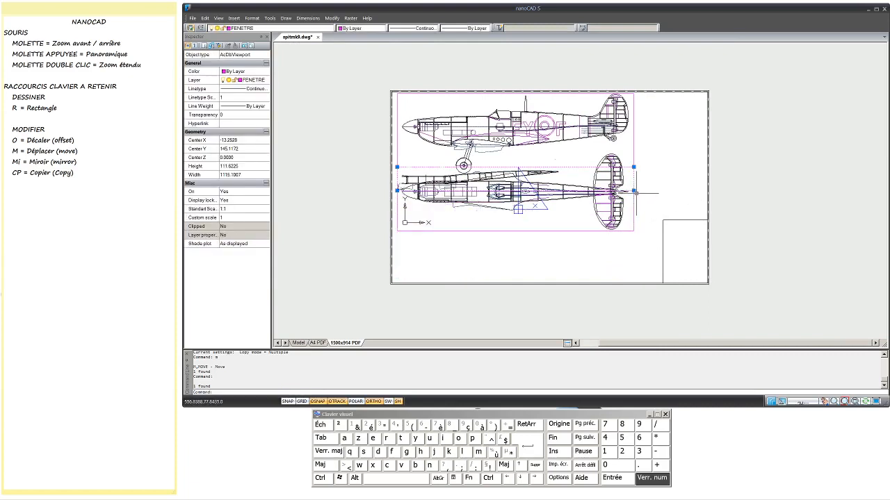
# Step: Move the wing front-view viewport straight down into the free space just below the fuselage viewport
pyautogui.write('m')
pyautogui.press('Return')
pyautogui.click(641, 173)
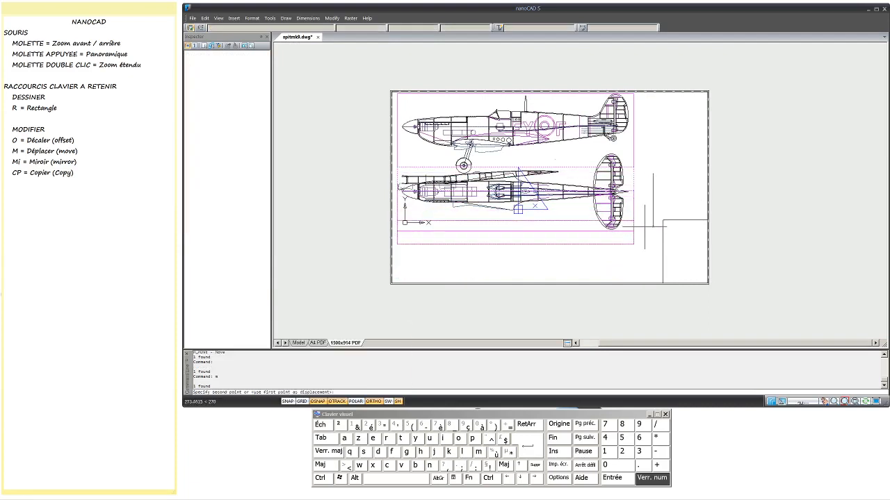
pyautogui.click(645, 245)
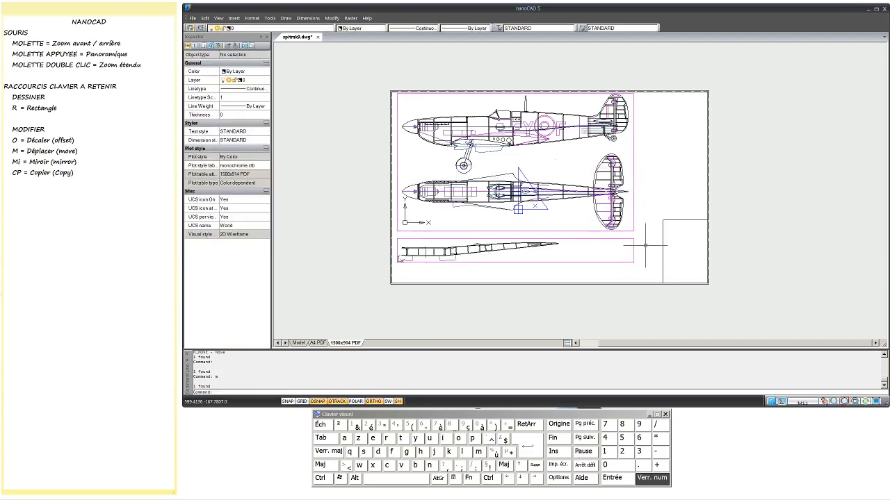
pyautogui.scroll(3, 527, 251)
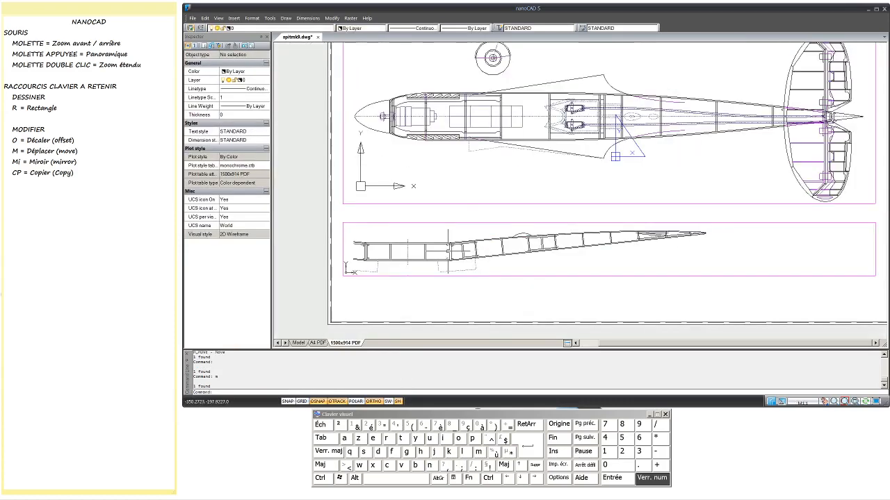
pyautogui.scroll(-2, 526, 251)
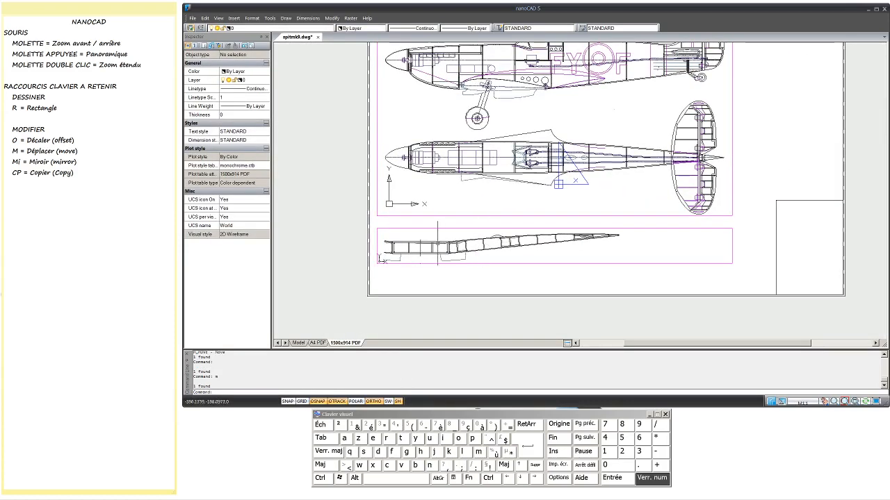
pyautogui.scroll(3, 420, 252)
pyautogui.scroll(-3, 420, 253)
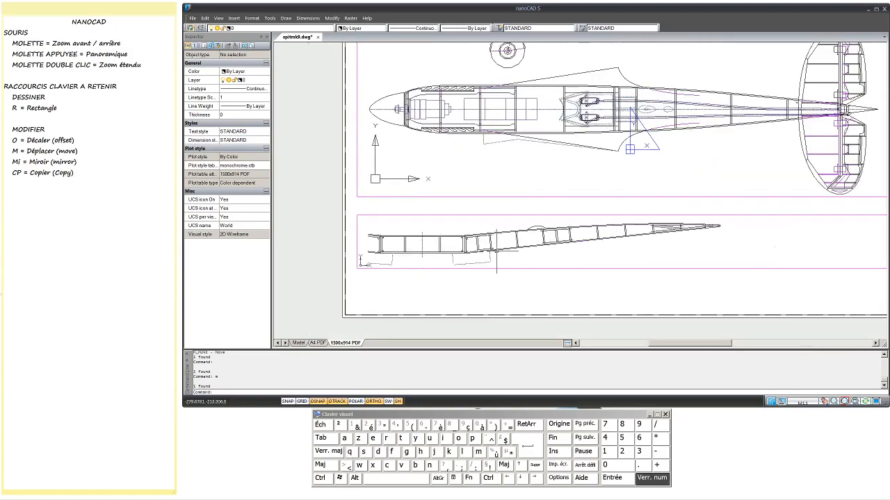
pyautogui.moveTo(450, 253); pyautogui.dragTo(431, 282, button='middle')
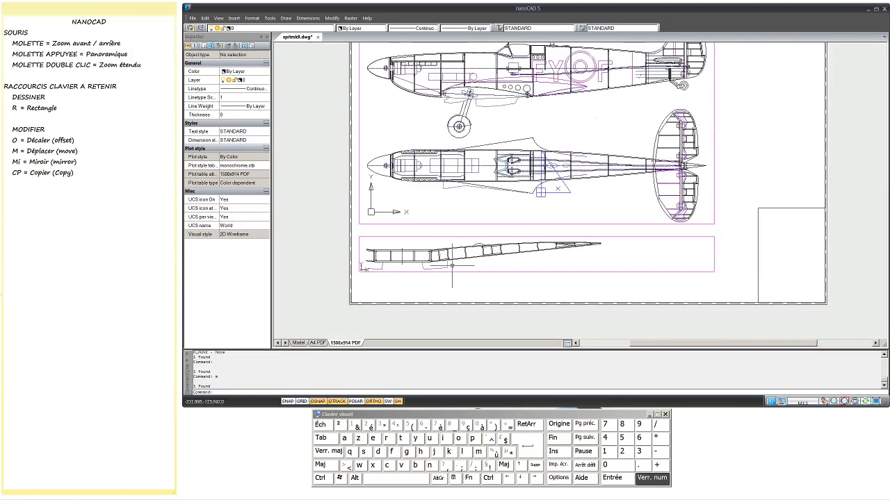
pyautogui.moveTo(746, 221); pyautogui.dragTo(720, 258, button='middle')
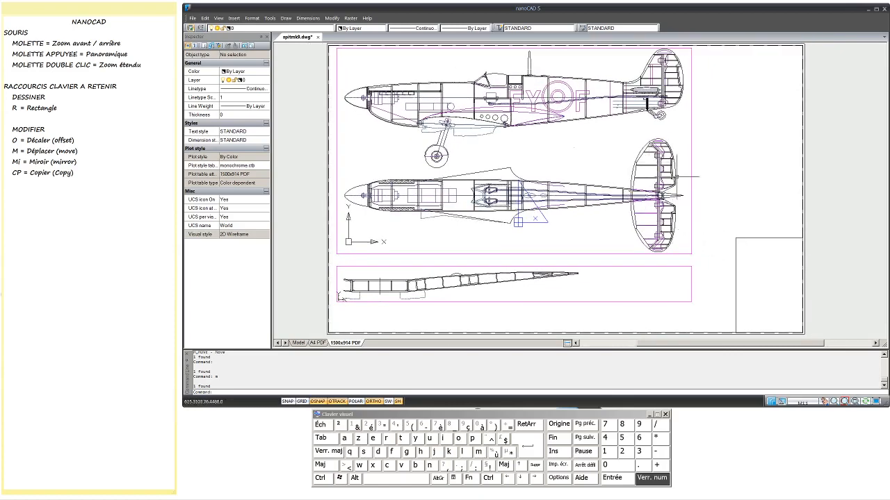
pyautogui.moveTo(704, 184); pyautogui.dragTo(654, 180, button='middle')
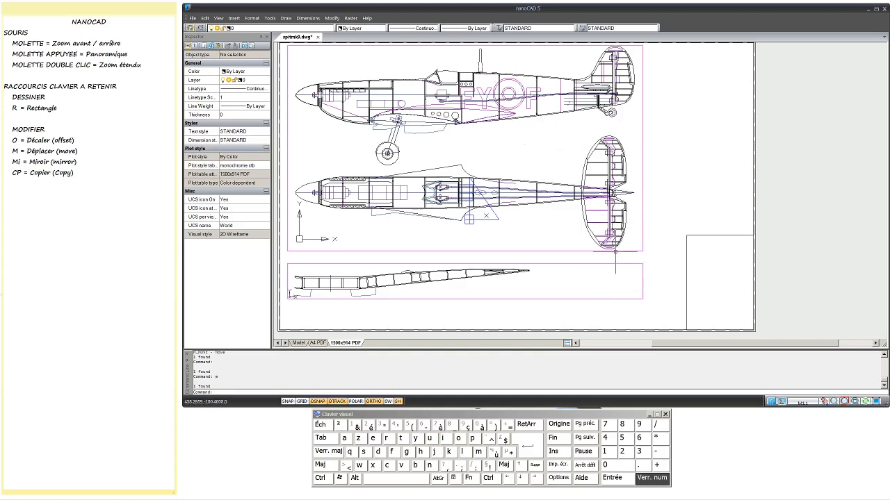
# Step: Copy the wing front-view viewport straight up into the gap between the fuselage side view and top view
pyautogui.click(640, 263)
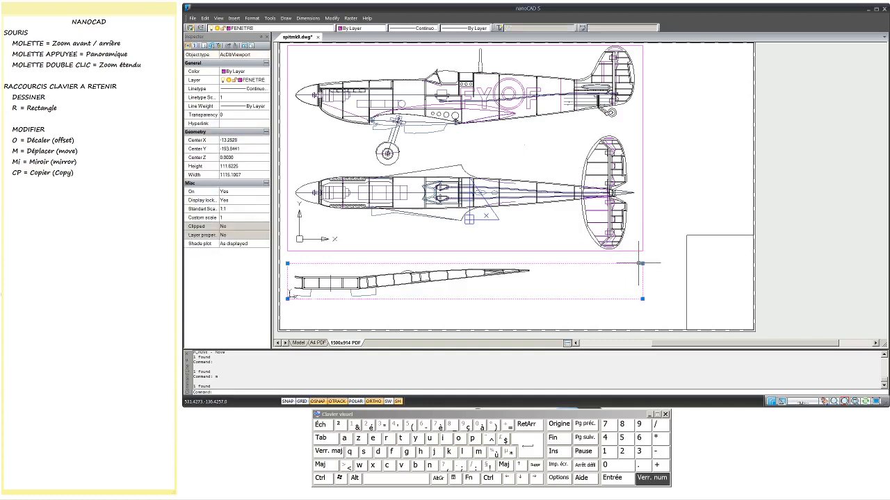
pyautogui.write('cp')
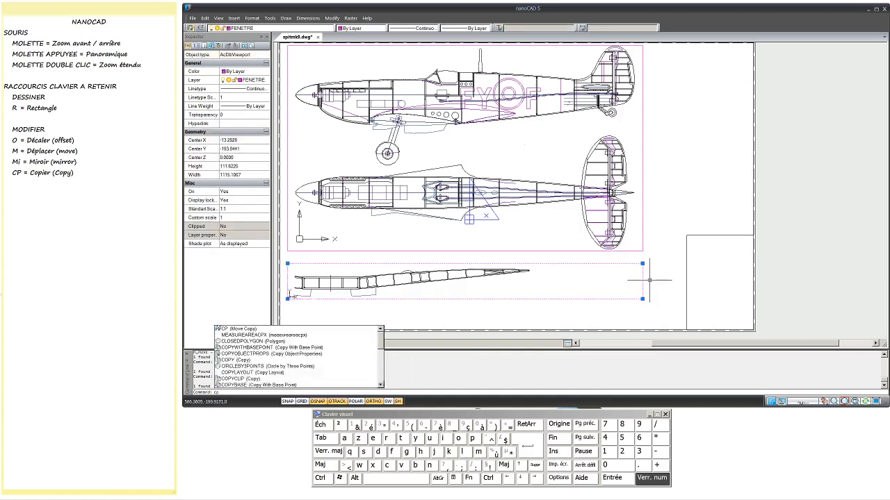
pyautogui.press('Return')
pyautogui.click(652, 279)
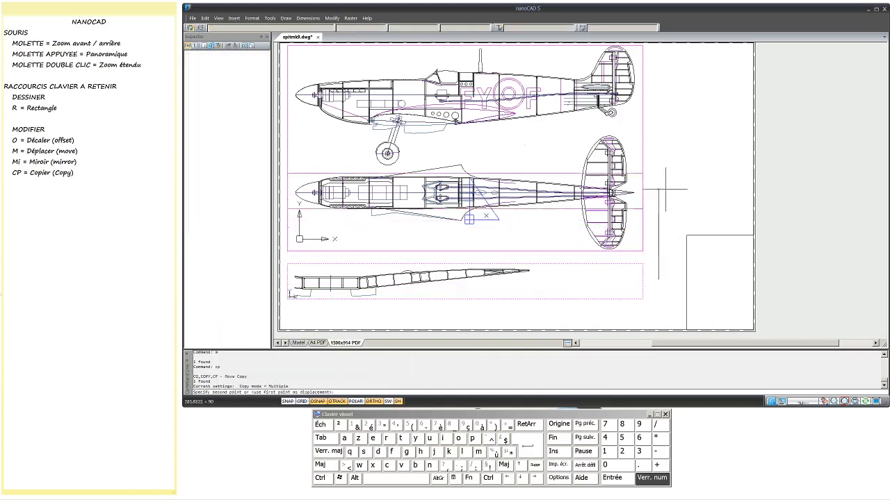
pyautogui.click(677, 144)
pyautogui.press('Escape')
# Step: Narrow the copied viewport from both ends to about 176 wide, so it fits between the landing wheel and the tailplane
pyautogui.click(635, 165)
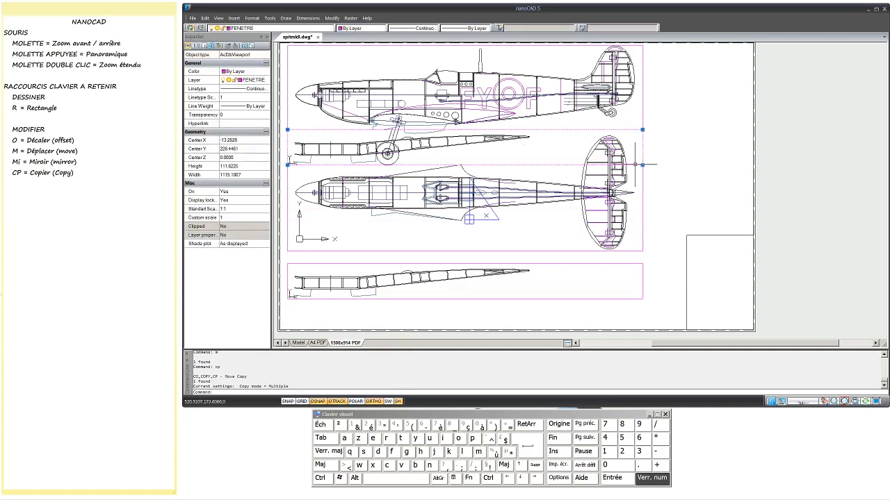
pyautogui.click(641, 165)
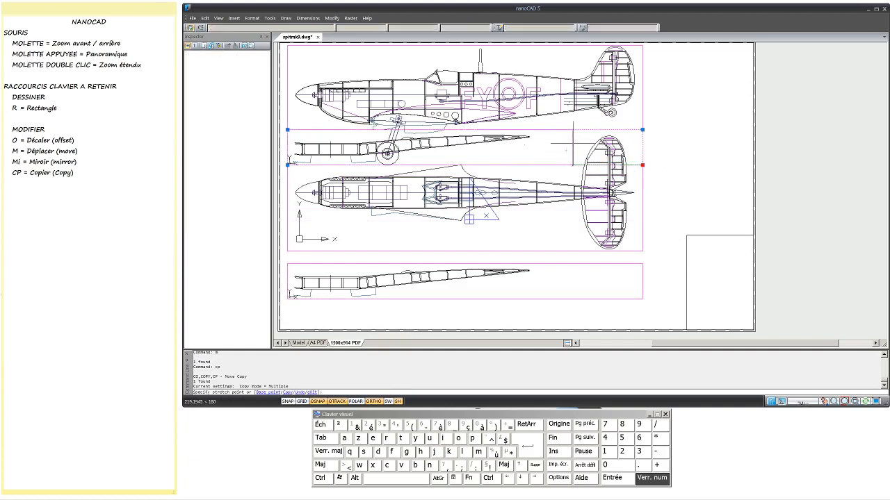
pyautogui.click(571, 147)
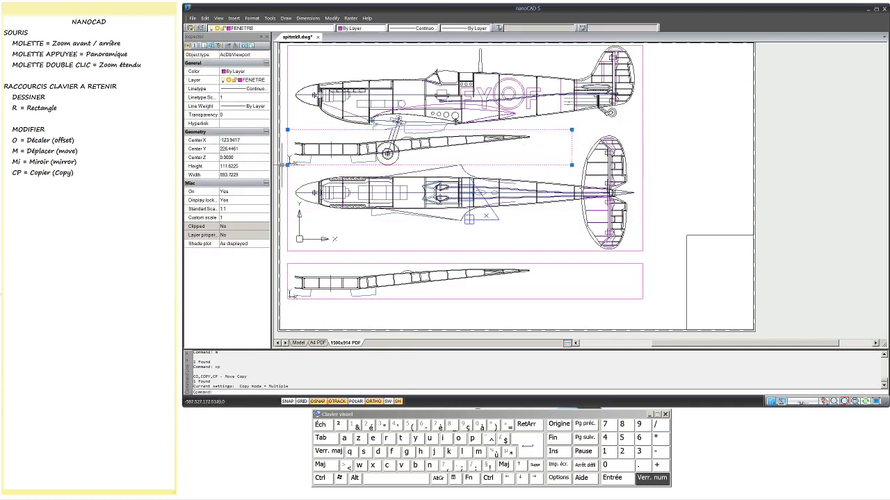
pyautogui.click(288, 165)
pyautogui.click(516, 164)
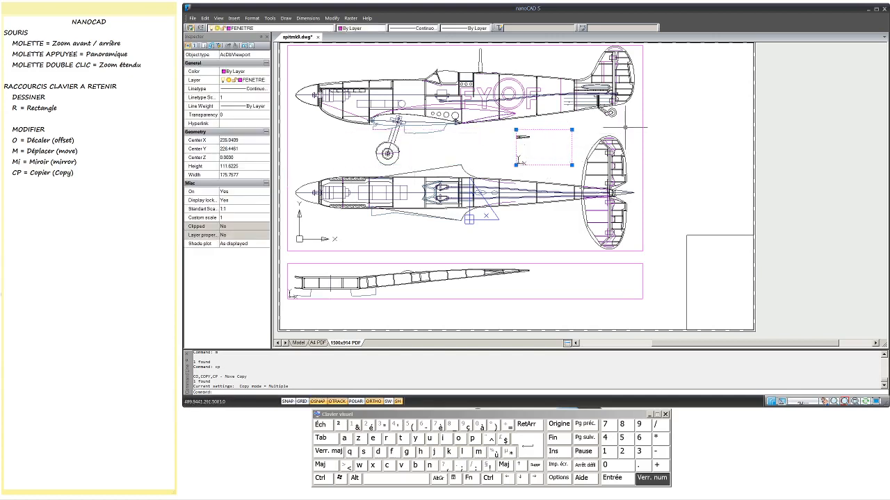
# Step: Activate the small viewport nested inside the fuselage viewport, and return to paper space
pyautogui.press('Escape')
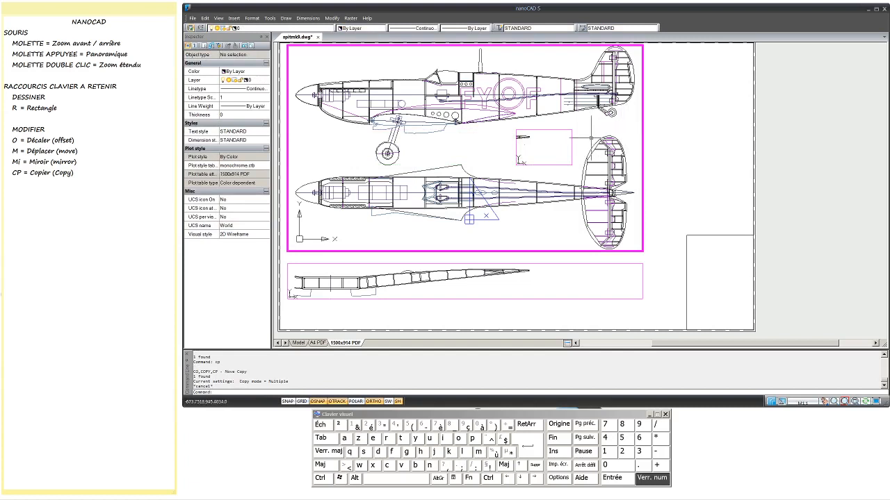
pyautogui.press('Escape')
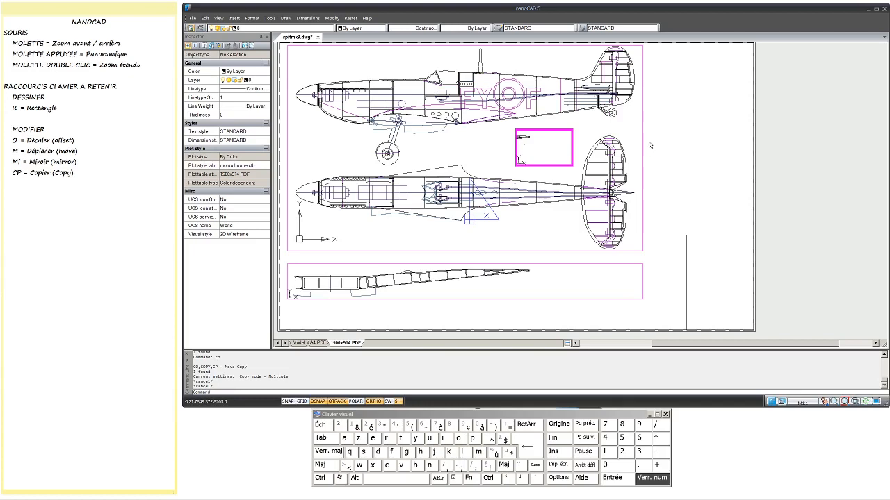
pyautogui.doubleClick(675, 134)
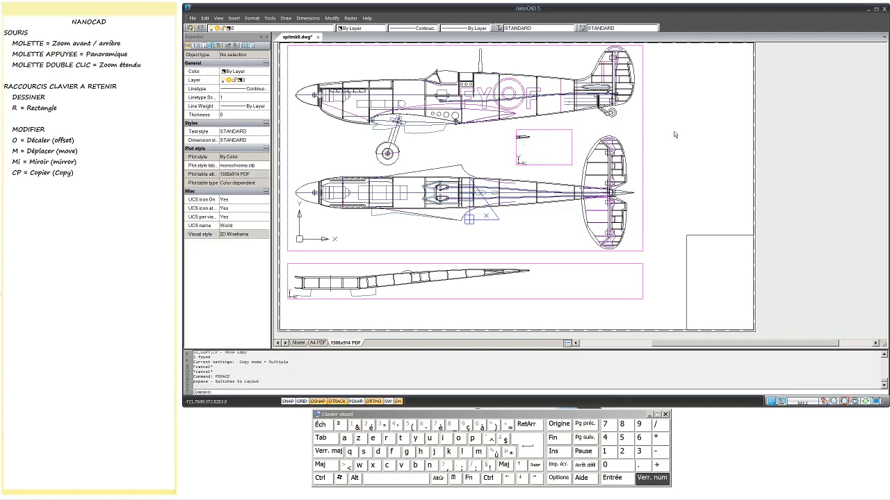
# Step: Widen the small nested viewport to about 424 so it crosses the tailplane and extends past the fuselage viewport's edge
pyautogui.click(573, 131)
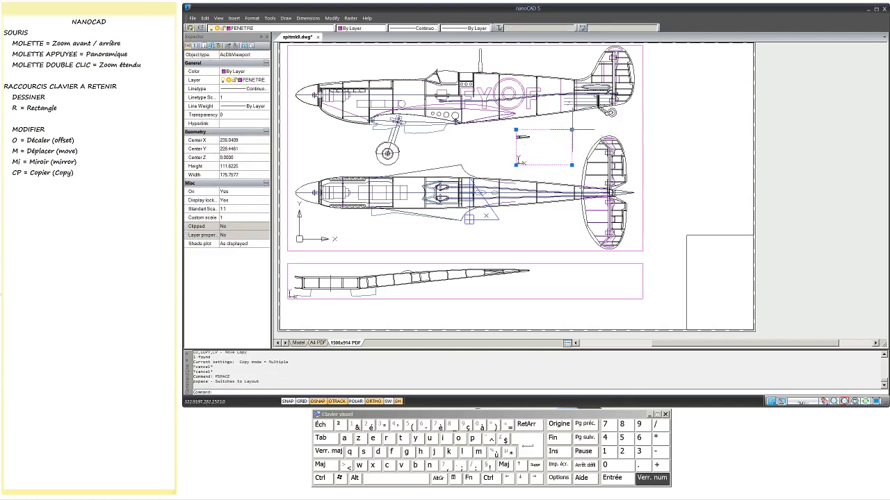
pyautogui.click(571, 130)
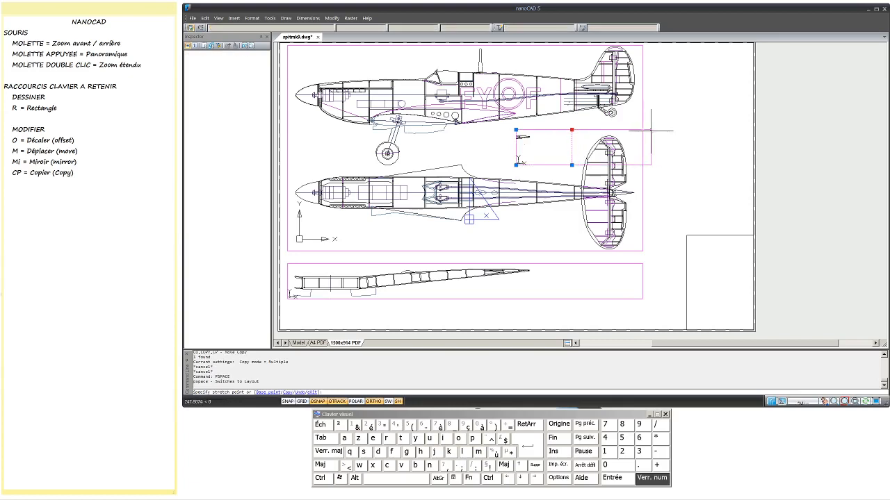
pyautogui.click(651, 130)
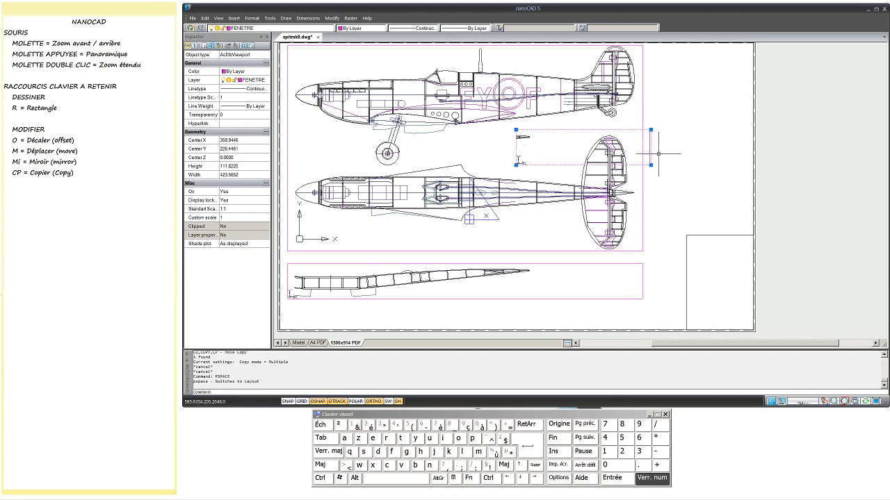
pyautogui.press('Escape')
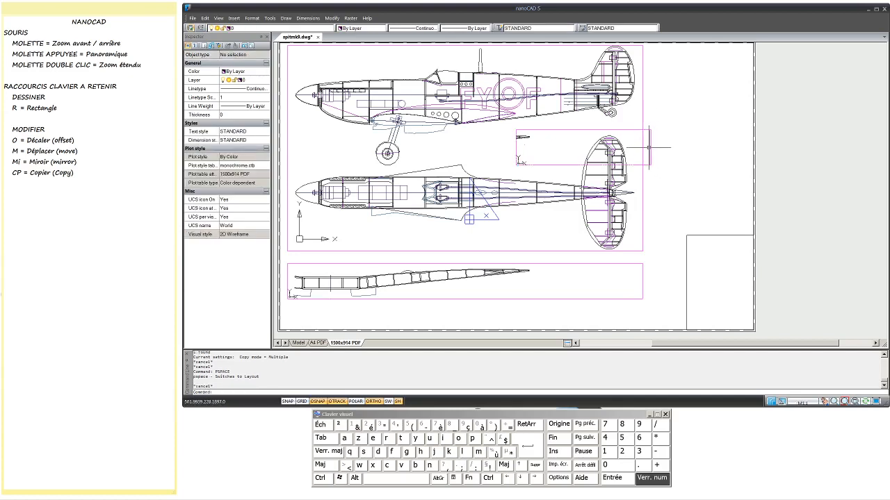
# Step: Activate the widened viewport through its part outside the fuselage viewport, and switch back to paper space
pyautogui.press('Escape')
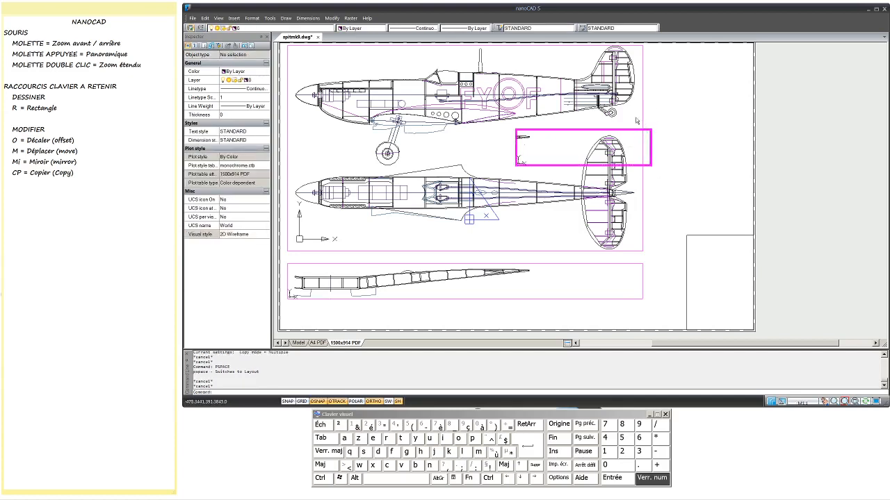
pyautogui.click(636, 121)
pyautogui.doubleClick(649, 123)
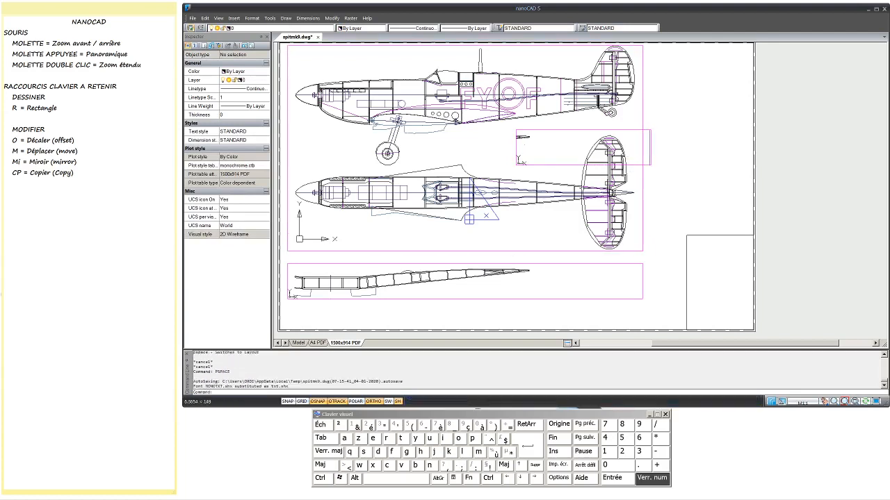
pyautogui.doubleClick(649, 152)
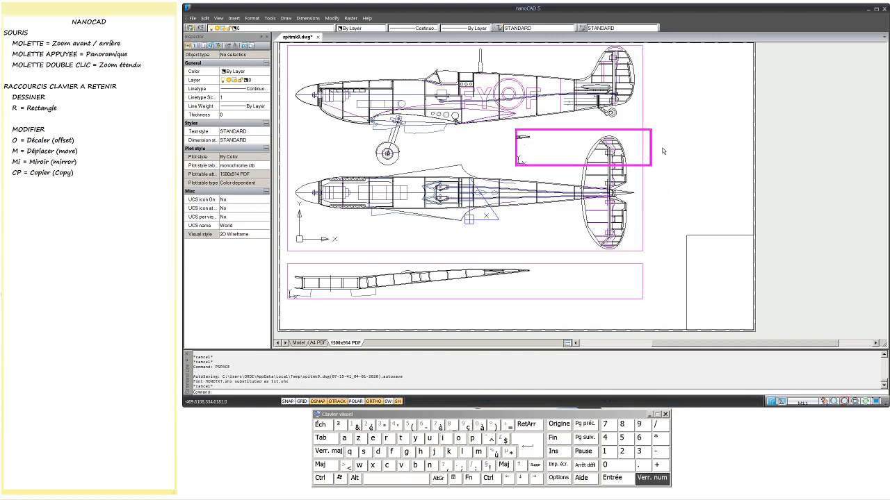
pyautogui.doubleClick(655, 118)
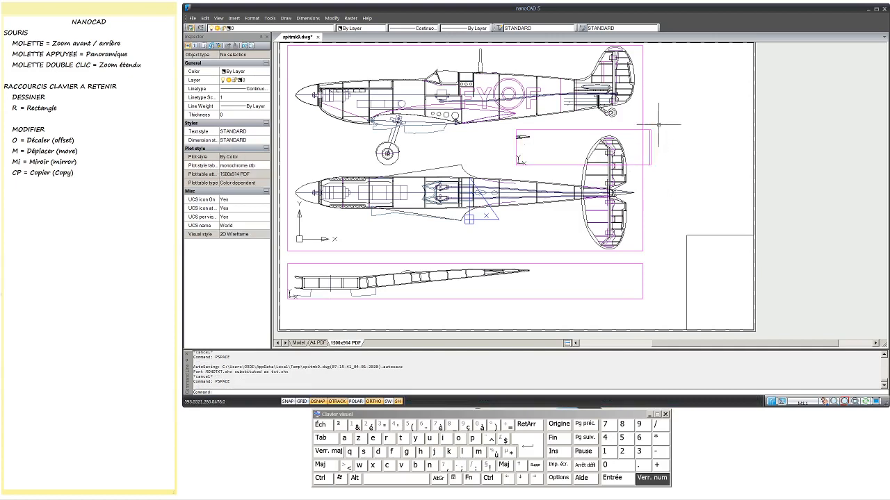
# Step: Narrow the widened viewport to about 178 so it lies entirely inside the fuselage viewport, clear of the tailplane
pyautogui.click(651, 130)
pyautogui.click(651, 130)
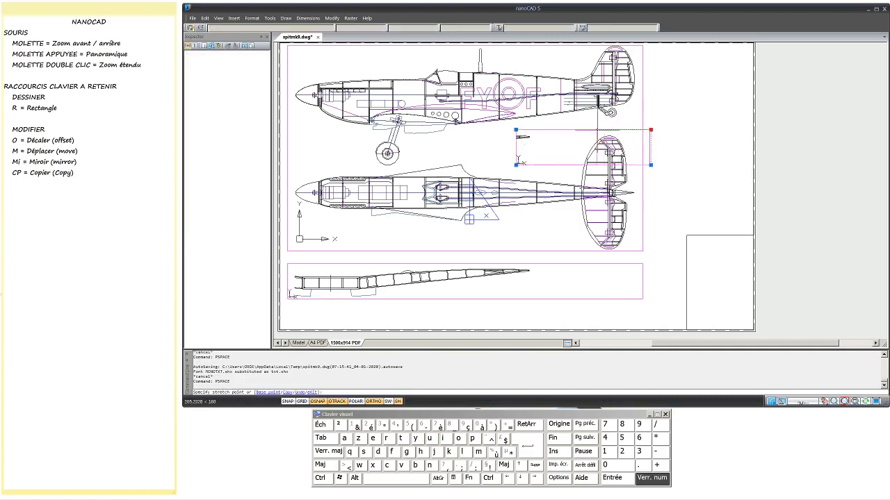
pyautogui.click(572, 130)
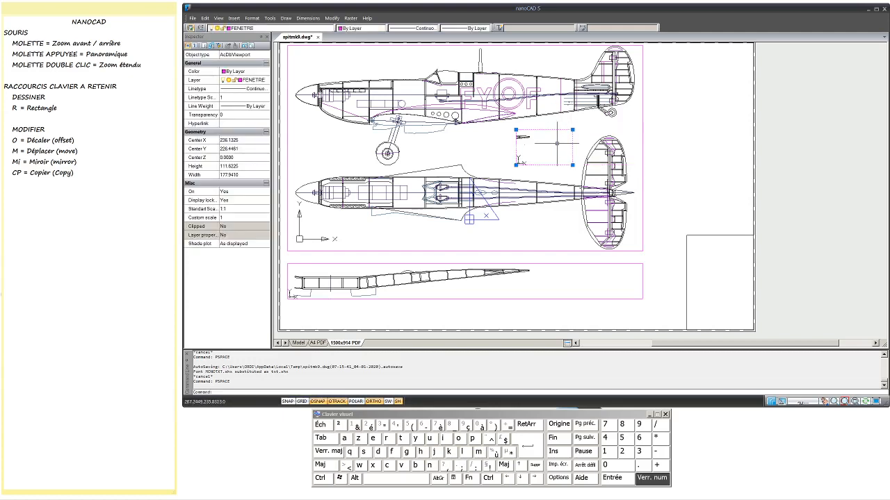
pyautogui.press('Escape')
# Step: Try activating the narrowed viewport from within its frame, and leave it for paper space
pyautogui.doubleClick(586, 139)
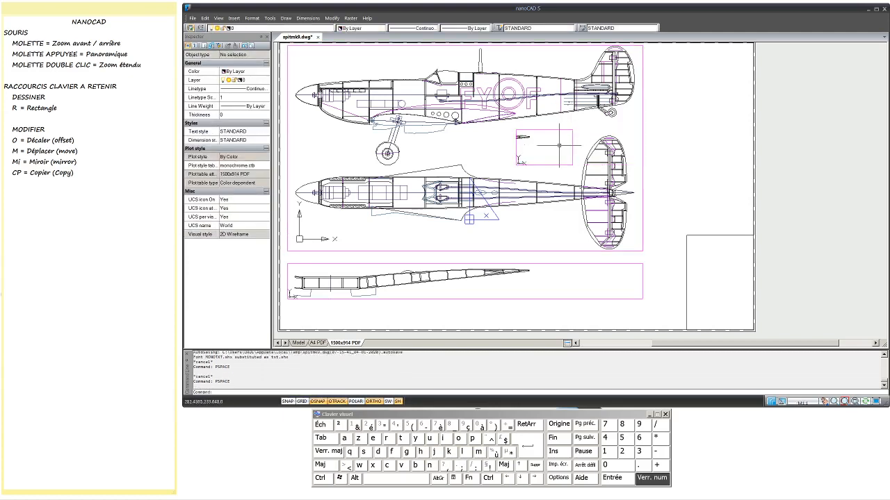
pyautogui.doubleClick(558, 146)
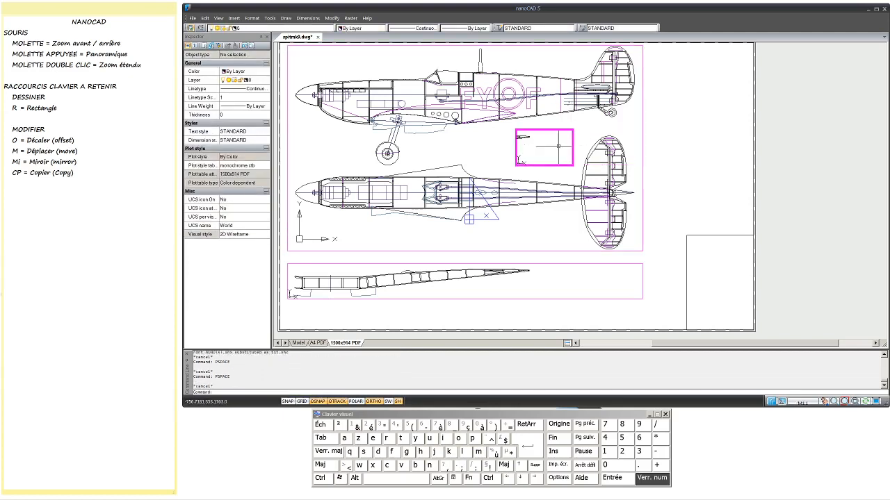
pyautogui.doubleClick(660, 155)
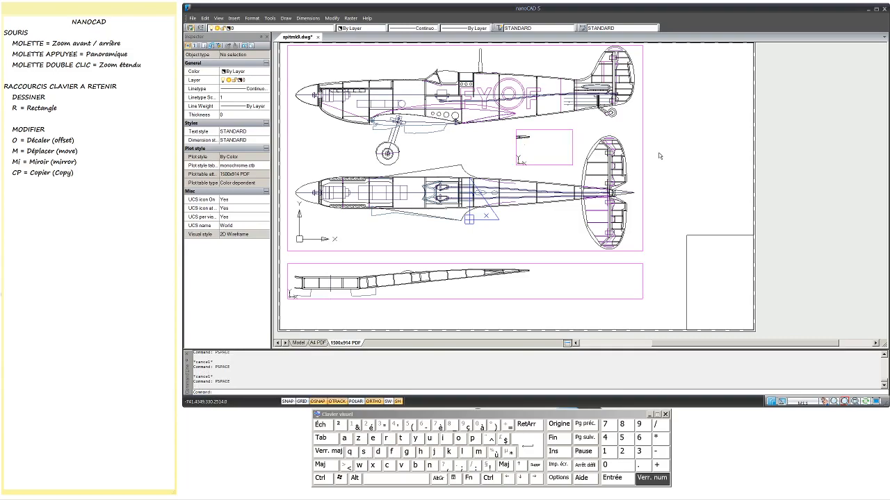